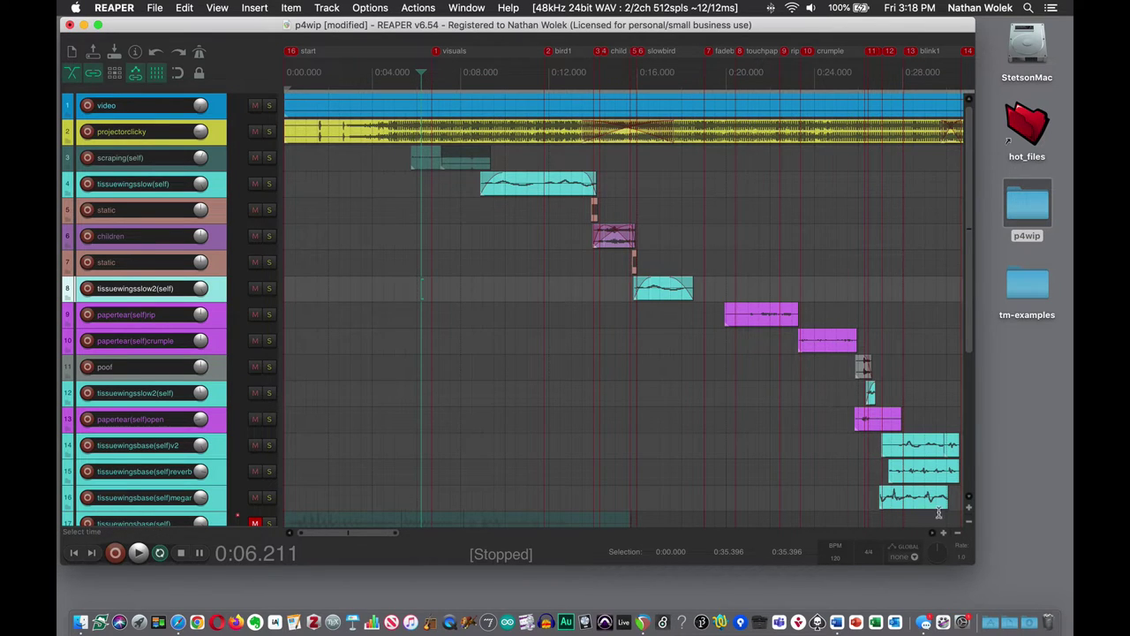
Extend the time selection from 0:00.000 to 0:35.418, matching the video item's end.
{"action": "scroll", "coordinate": [367, 536], "scroll_direction": "right", "scroll_amount": 10}
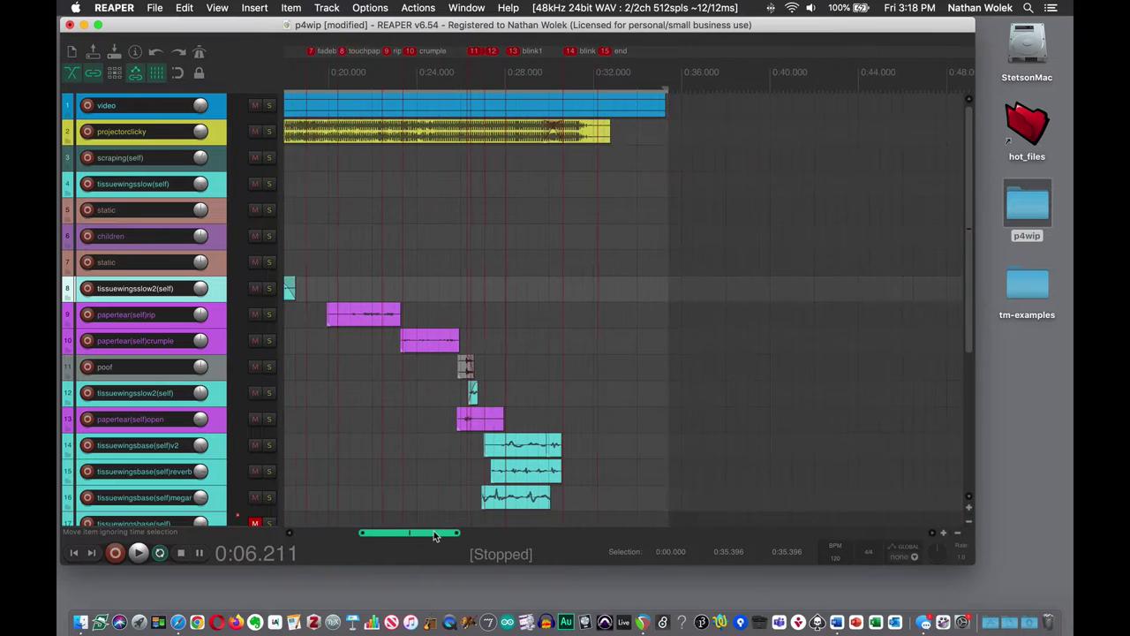
{"action": "scroll", "coordinate": [362, 530], "scroll_direction": "left", "scroll_amount": 10}
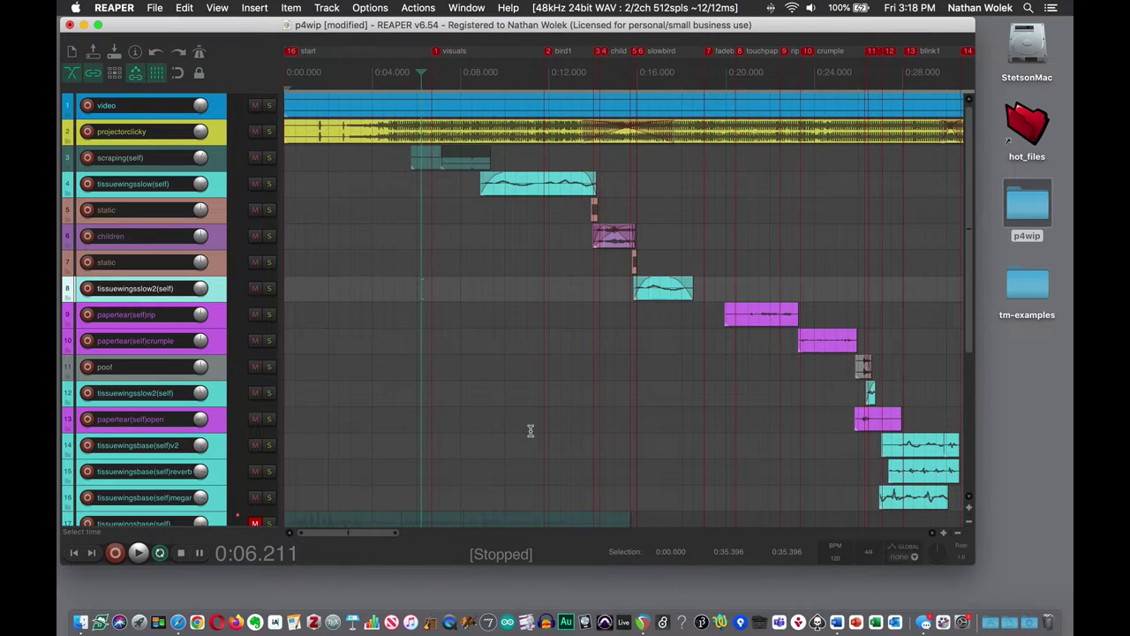
{"action": "scroll", "coordinate": [530, 430], "scroll_direction": "down", "scroll_amount": 4}
{"action": "scroll", "coordinate": [530, 430], "scroll_direction": "down", "scroll_amount": 2}
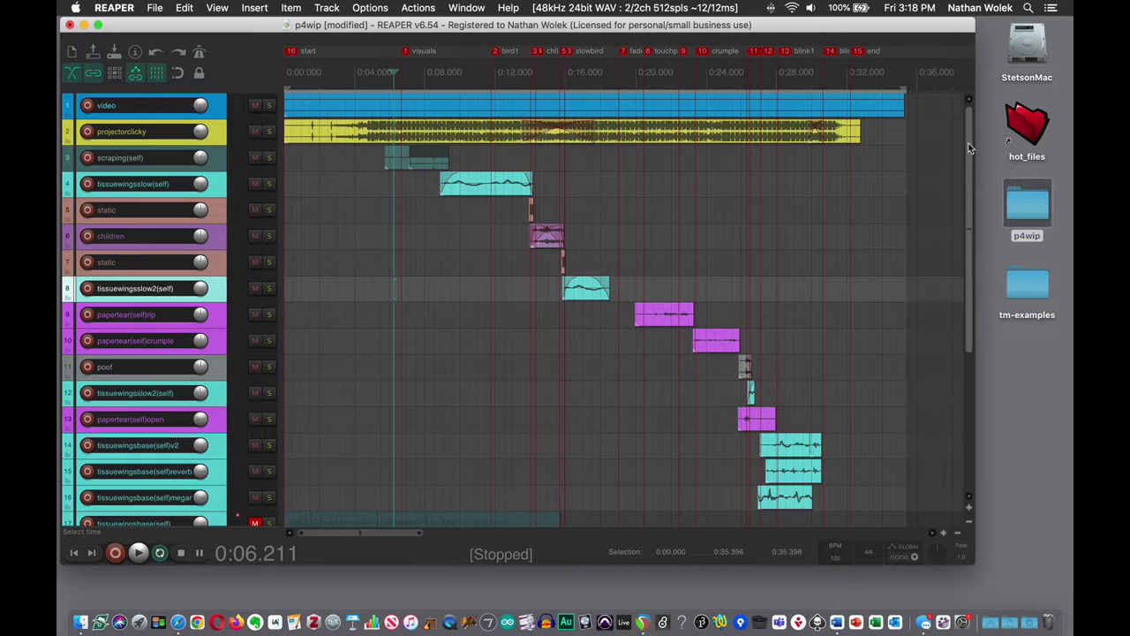
{"action": "left_click_drag", "start_coordinate": [969, 147], "coordinate": [961, 349]}
{"action": "mouse_move", "coordinate": [380, 533]}
{"action": "left_mouse_down"}
{"action": "mouse_move", "coordinate": [814, 524]}
{"action": "mouse_move", "coordinate": [884, 533]}
{"action": "mouse_move", "coordinate": [522, 548]}
{"action": "mouse_move", "coordinate": [379, 541]}
{"action": "left_mouse_up"}
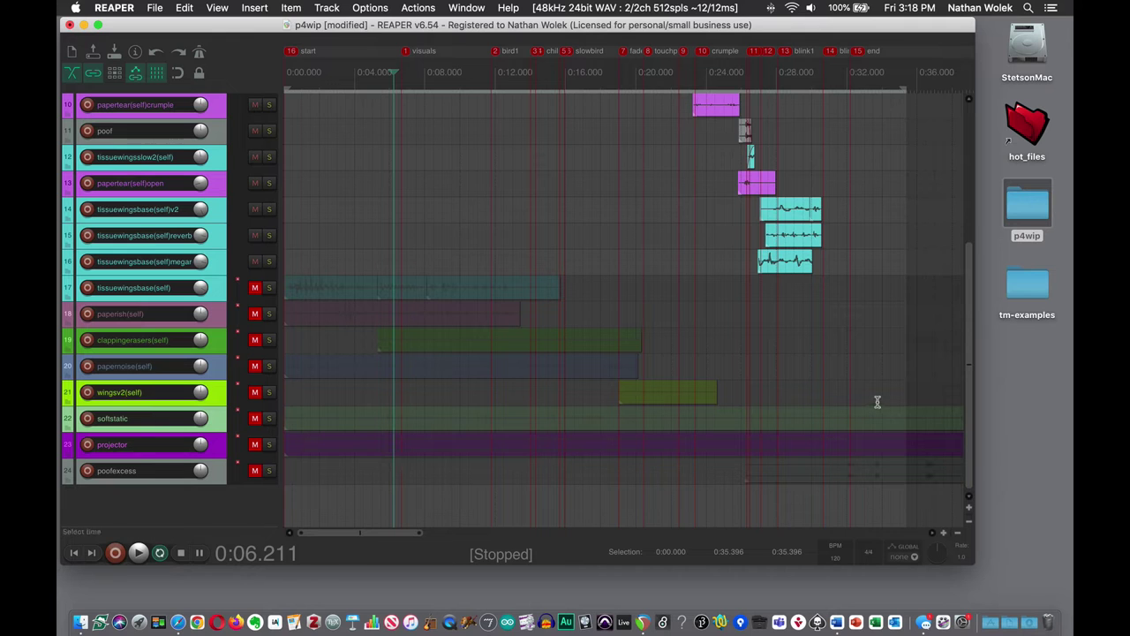
{"action": "left_click_drag", "start_coordinate": [968, 446], "coordinate": [973, 247]}
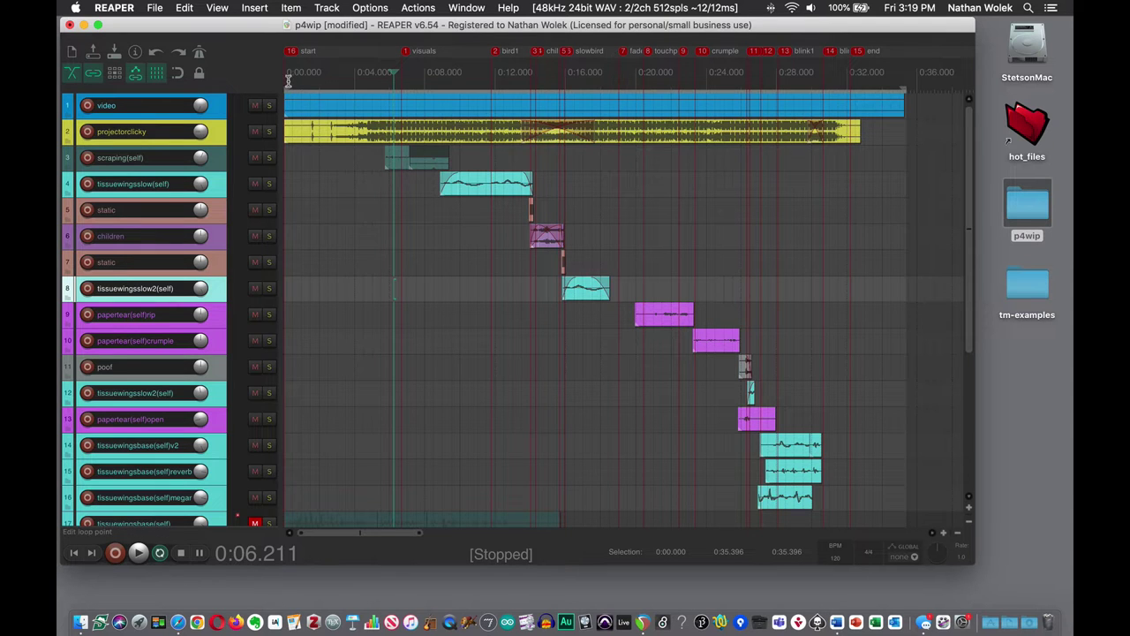
{"action": "mouse_move", "coordinate": [275, 92]}
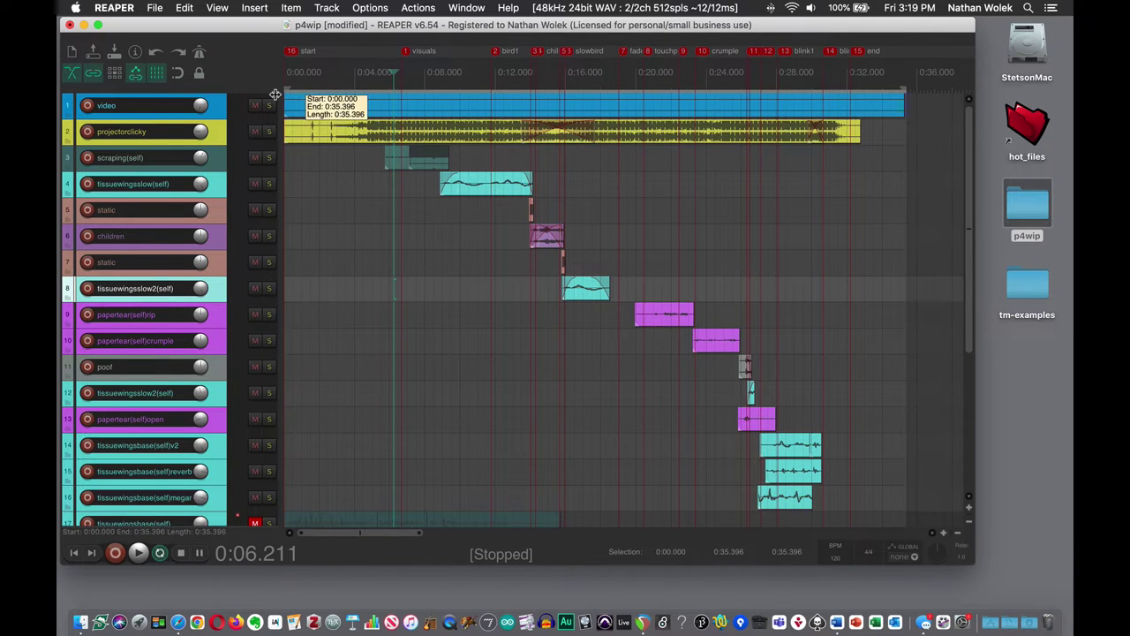
{"action": "mouse_move", "coordinate": [912, 88]}
{"action": "left_mouse_down"}
{"action": "mouse_move", "coordinate": [881, 88]}
{"action": "mouse_move", "coordinate": [902, 88]}
{"action": "left_mouse_up"}
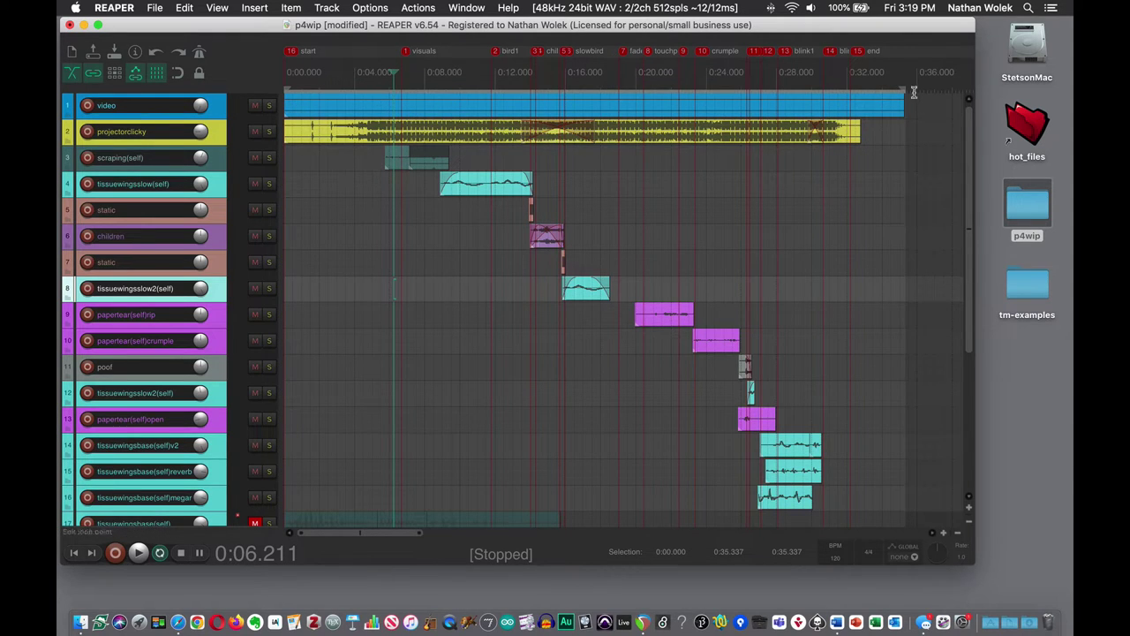
{"action": "left_click_drag", "start_coordinate": [912, 89], "coordinate": [908, 86]}
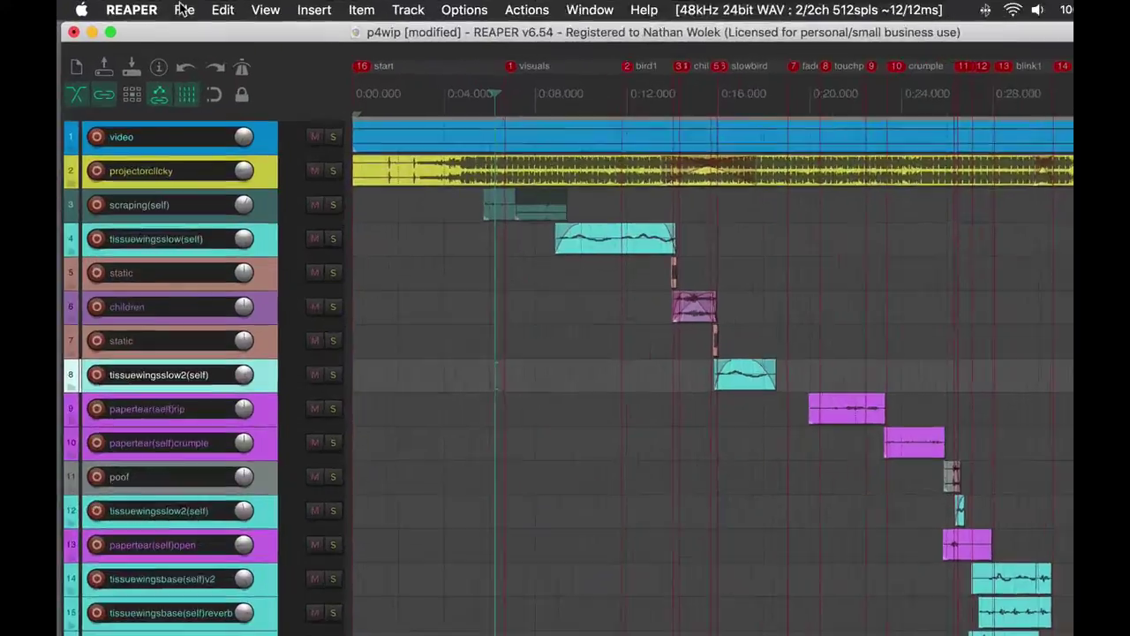
Open the Render to File dialog and set its bounds to Custom time range, 0:00.000–0:35.418.
{"action": "left_click", "coordinate": [156, 8]}
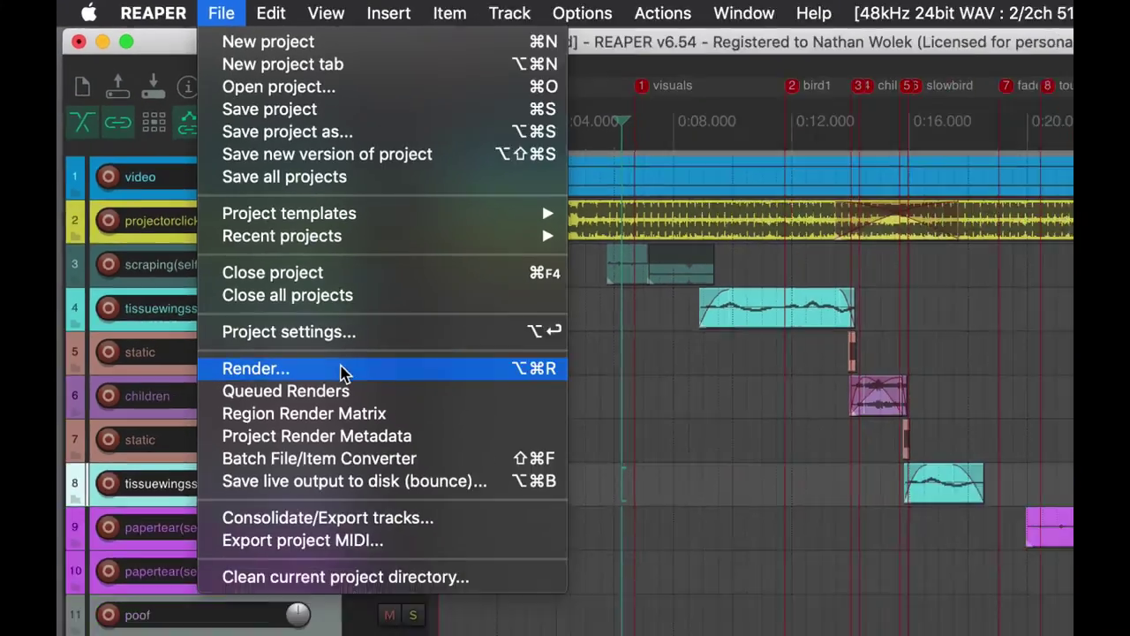
{"action": "left_click", "coordinate": [343, 372]}
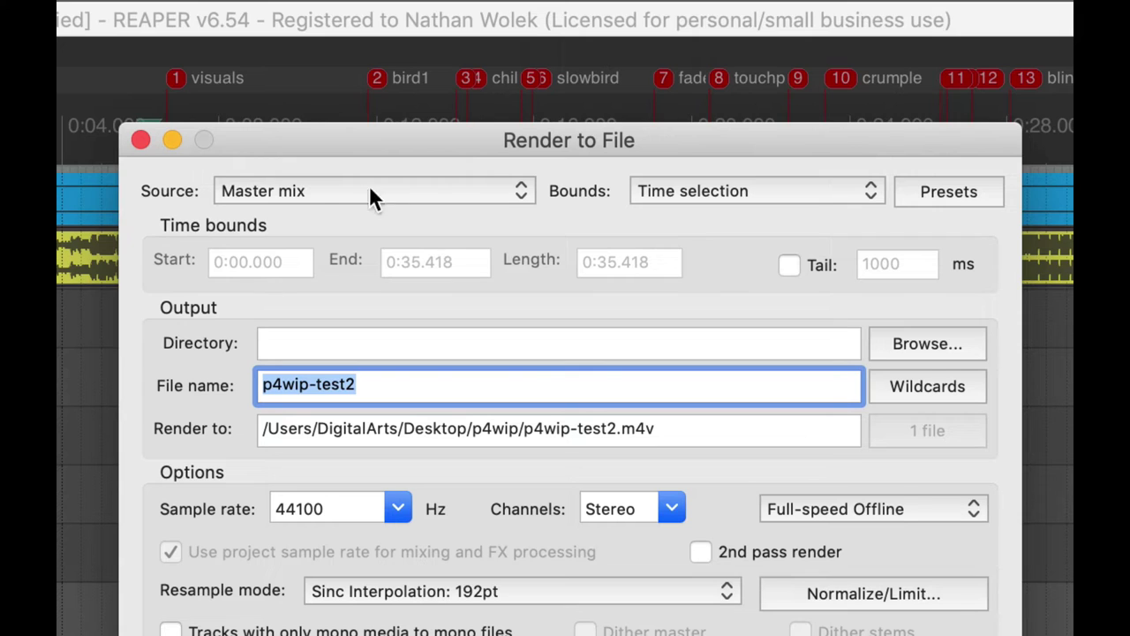
{"action": "left_click", "coordinate": [783, 187]}
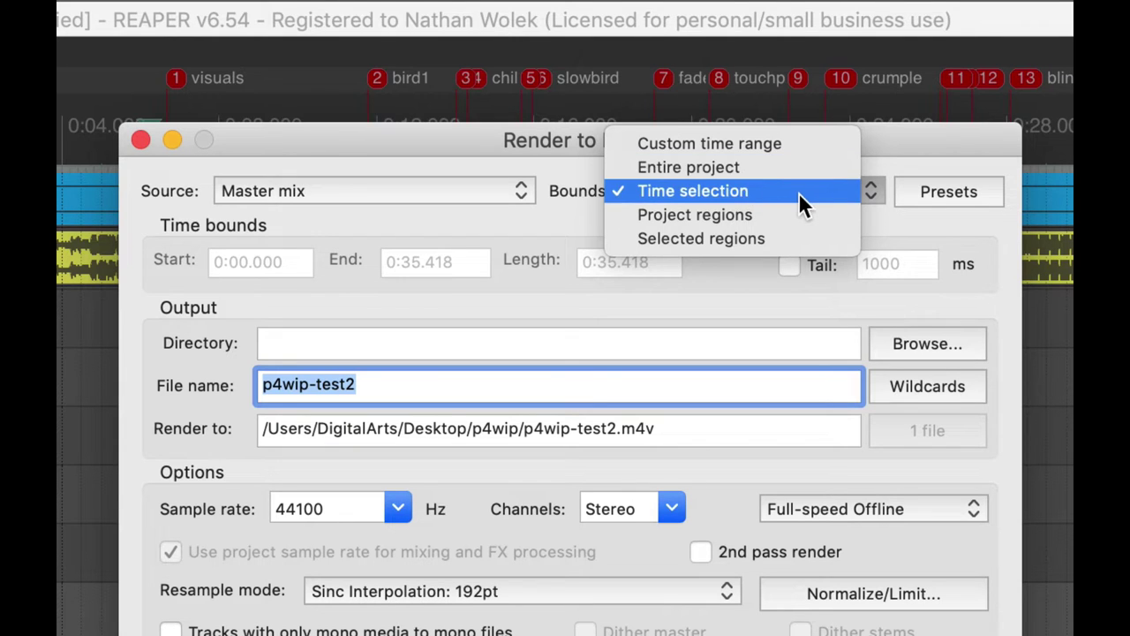
{"action": "left_click", "coordinate": [798, 192]}
{"action": "left_click", "coordinate": [719, 183]}
{"action": "left_click", "coordinate": [749, 146]}
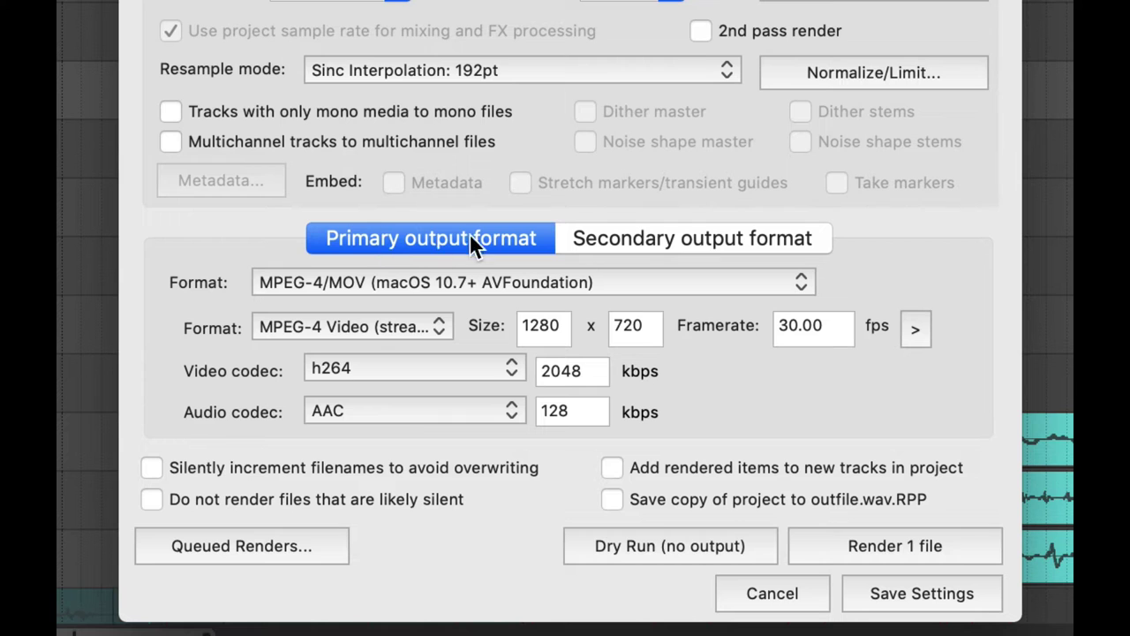
Try WAV as the output format, then return to MPEG-4/MOV (macOS 10.7+ AVFoundation).
{"action": "left_click", "coordinate": [344, 283]}
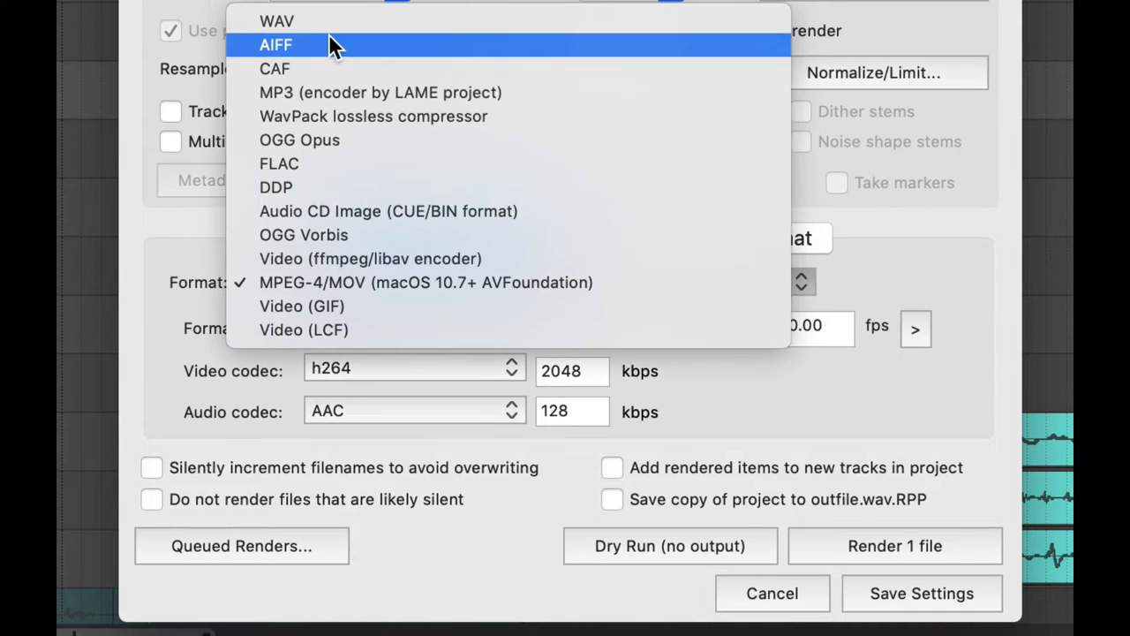
{"action": "left_click", "coordinate": [333, 20]}
{"action": "left_click", "coordinate": [346, 283]}
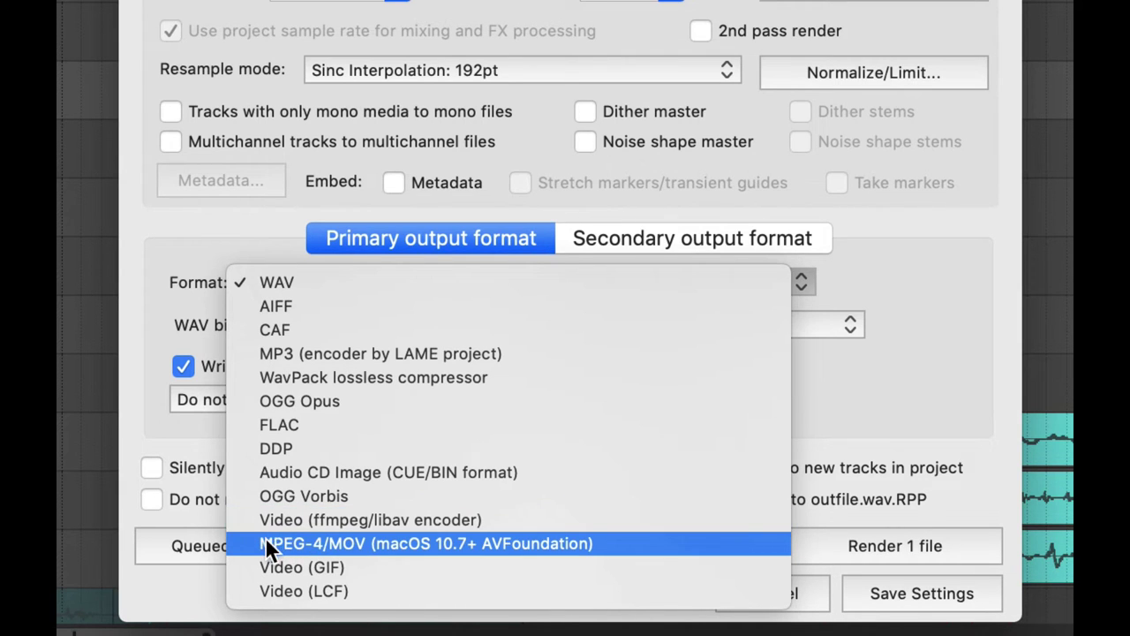
{"action": "left_click", "coordinate": [348, 542]}
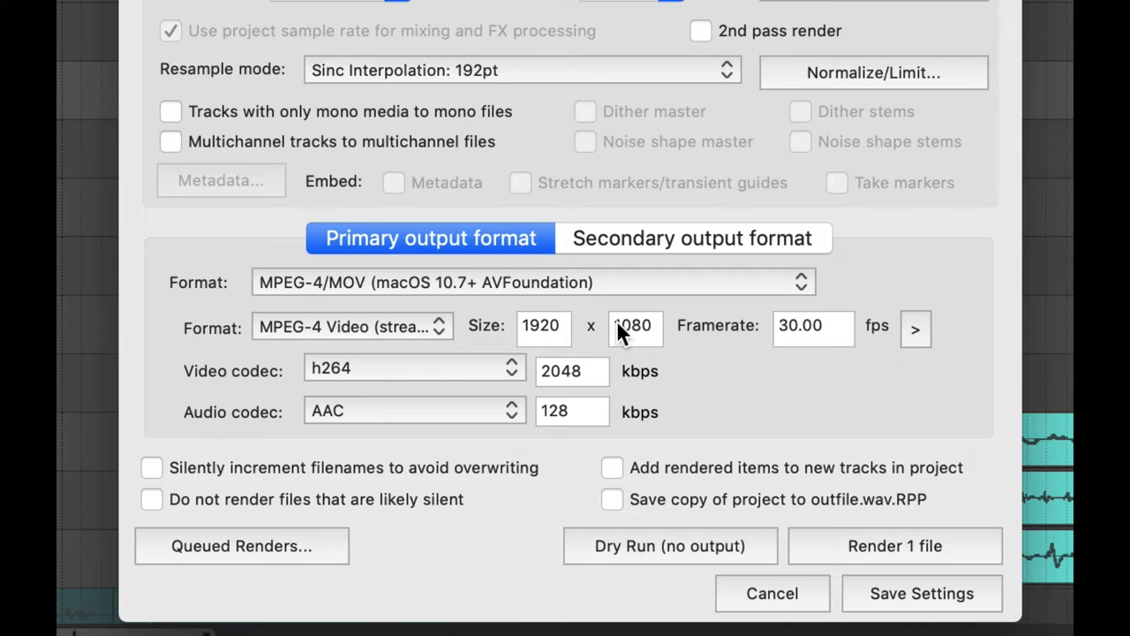
Take width, height and framerate from the current video item, giving 1280x720 at 30 fps.
{"action": "left_click", "coordinate": [916, 331]}
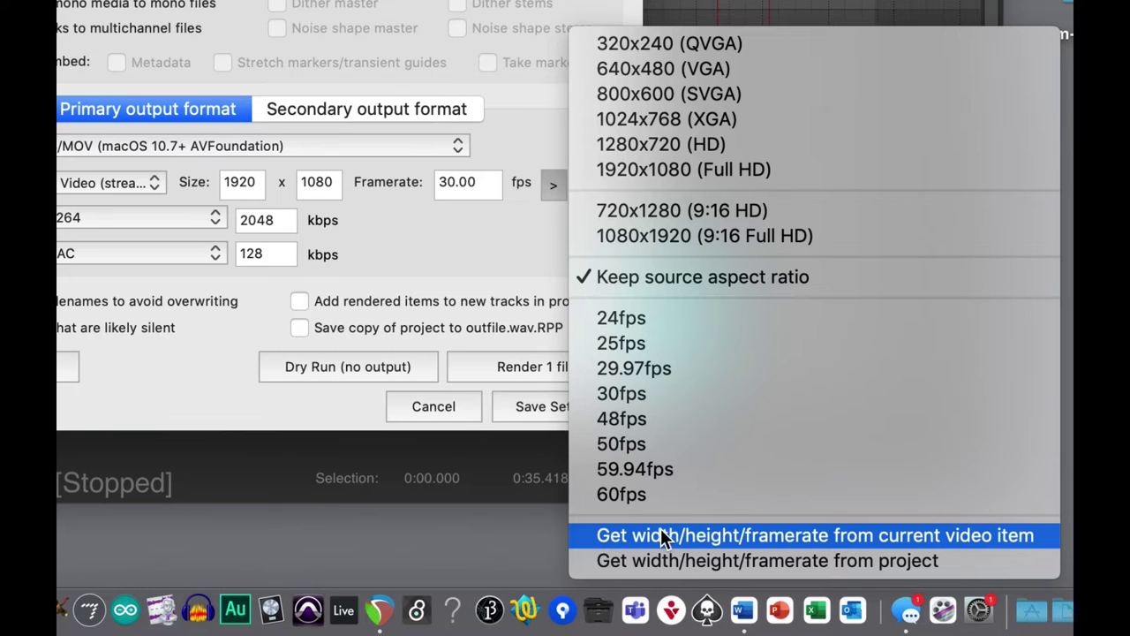
{"action": "left_click", "coordinate": [849, 536]}
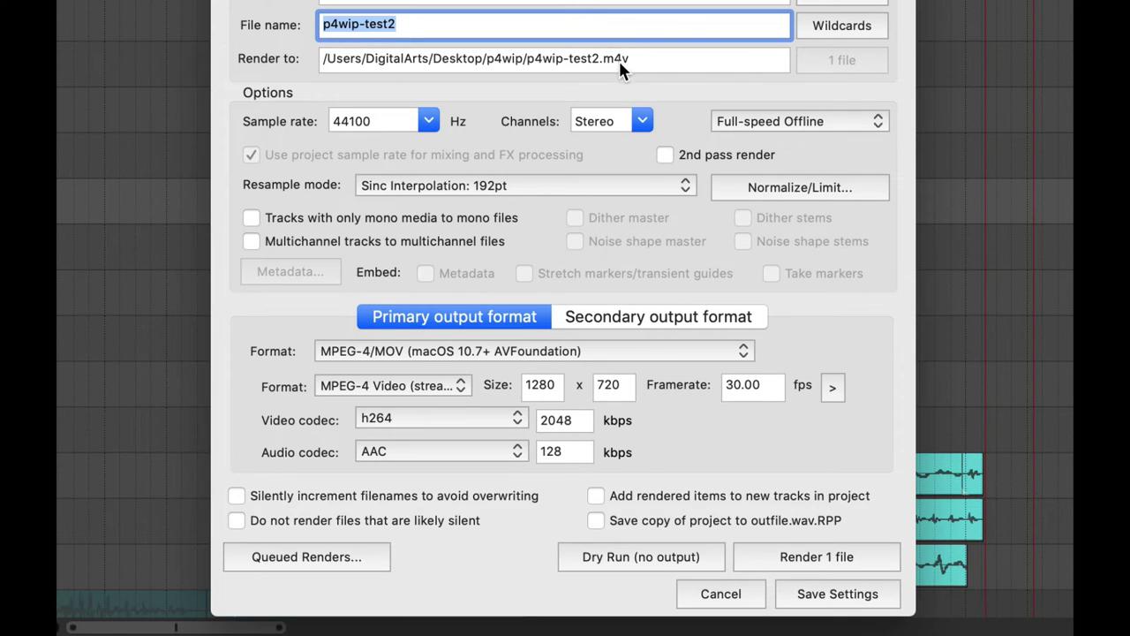
{"action": "left_click", "coordinate": [395, 380]}
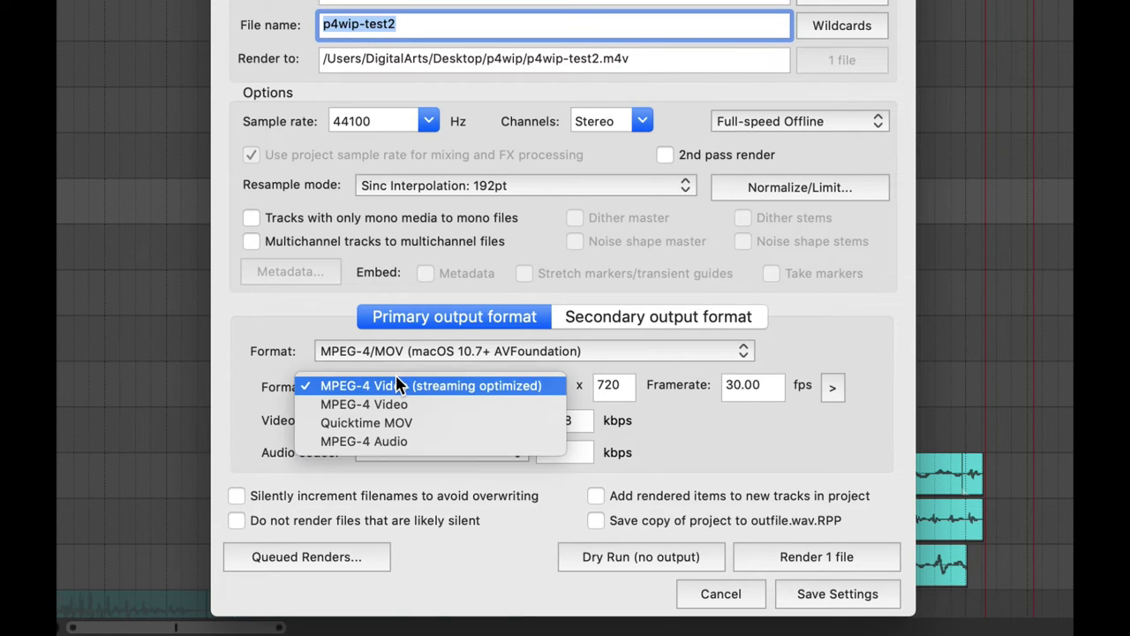
{"action": "left_click", "coordinate": [421, 423]}
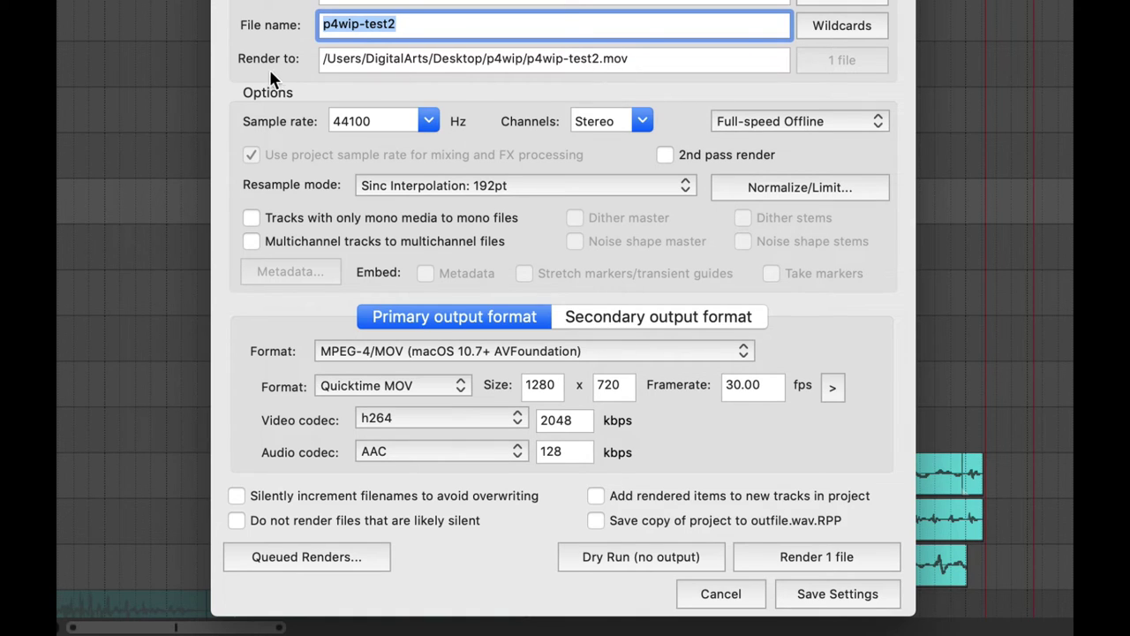
{"action": "left_click", "coordinate": [381, 391]}
{"action": "left_click", "coordinate": [384, 351]}
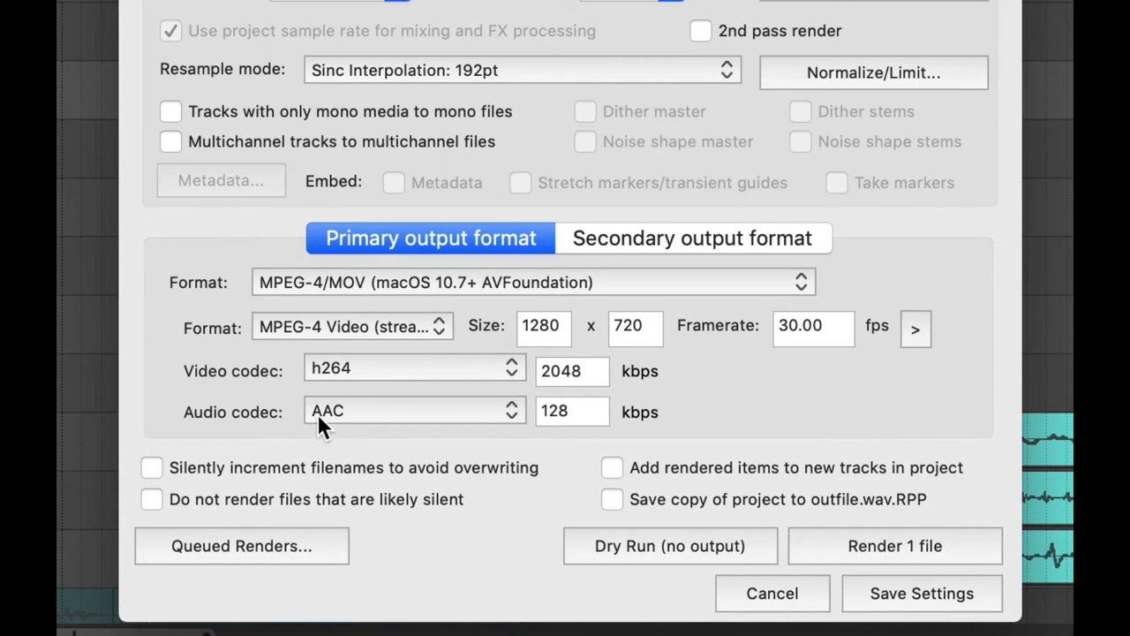
Change the AAC audio bitrate from 128 to 256 kbps.
{"action": "left_click", "coordinate": [575, 410]}
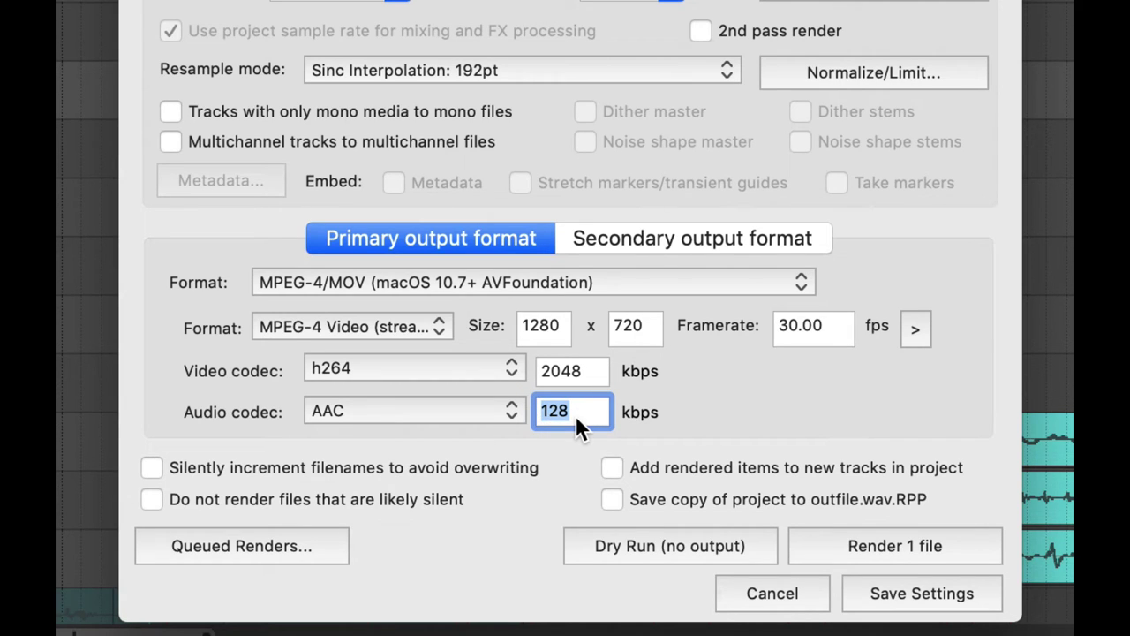
{"action": "type", "text": "256"}
{"action": "left_click", "coordinate": [562, 437]}
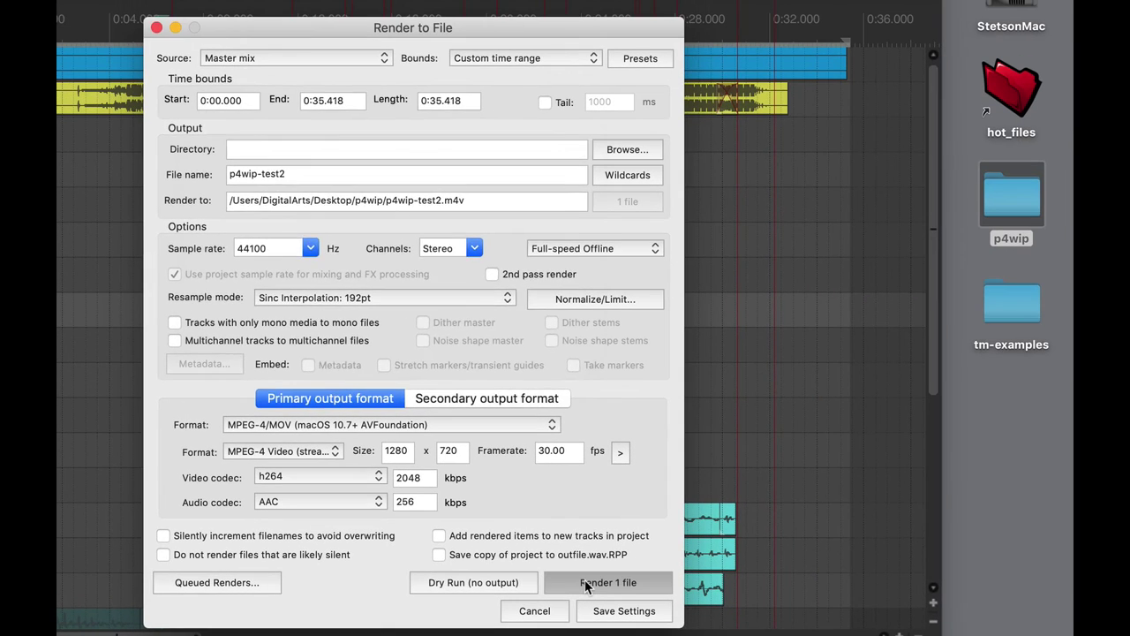
Render 1 file to p4wip-test2.m4v, overwriting the existing file.
{"action": "left_click", "coordinate": [779, 558]}
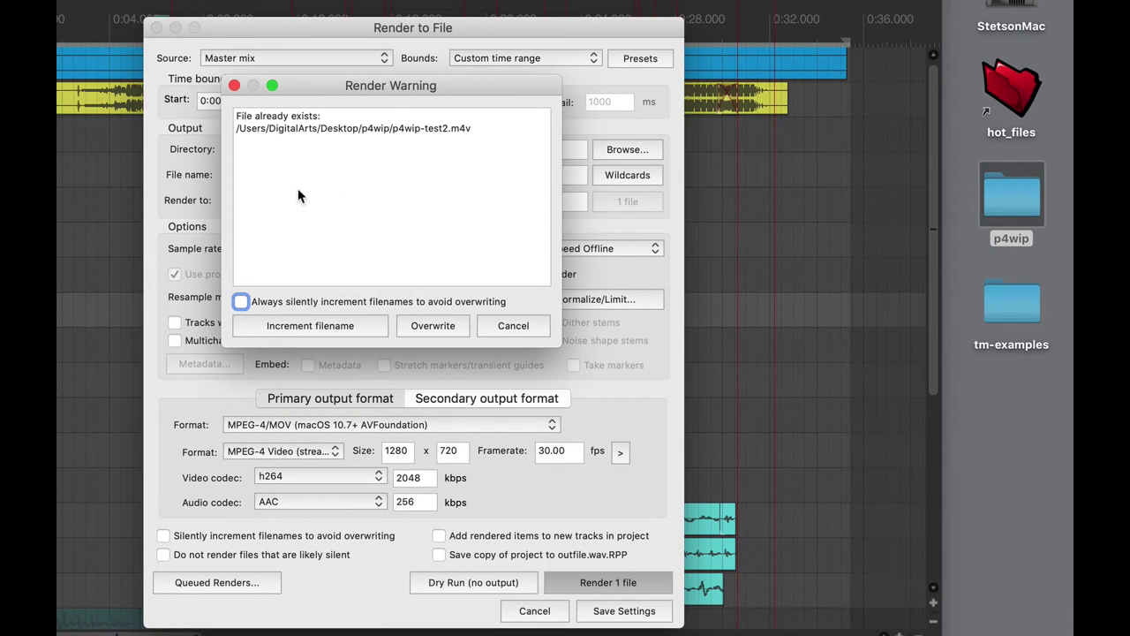
{"action": "left_click", "coordinate": [433, 325]}
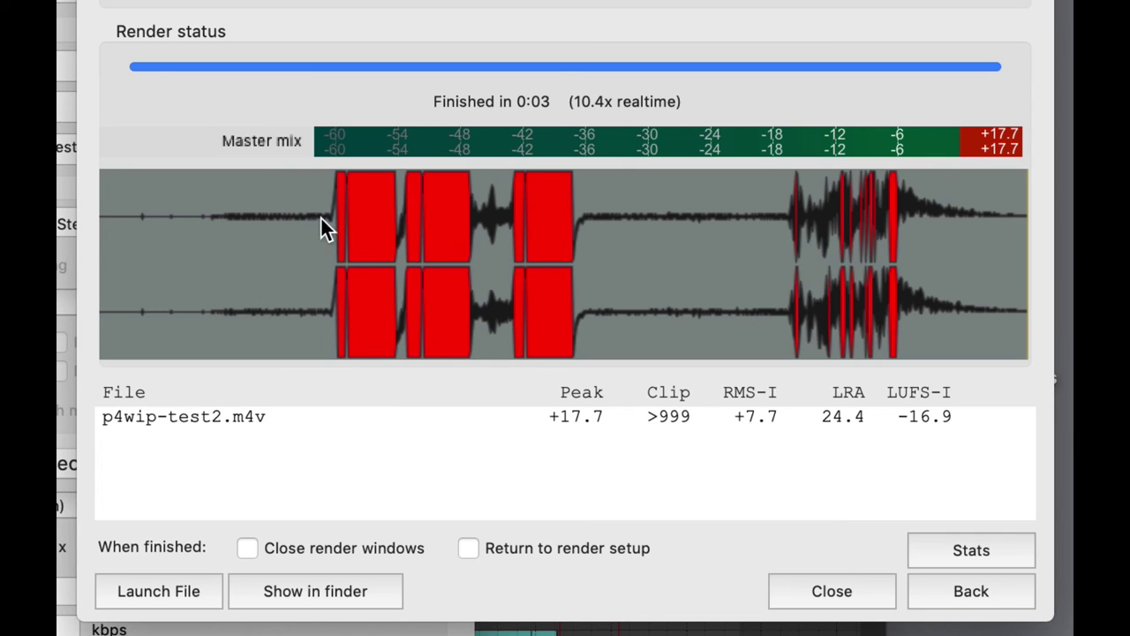
Launch p4wip-test2.m4v in QuickTime, play it, and skip through 00:09, 00:16, 00:23, 00:30 to the end.
{"action": "left_click", "coordinate": [157, 594]}
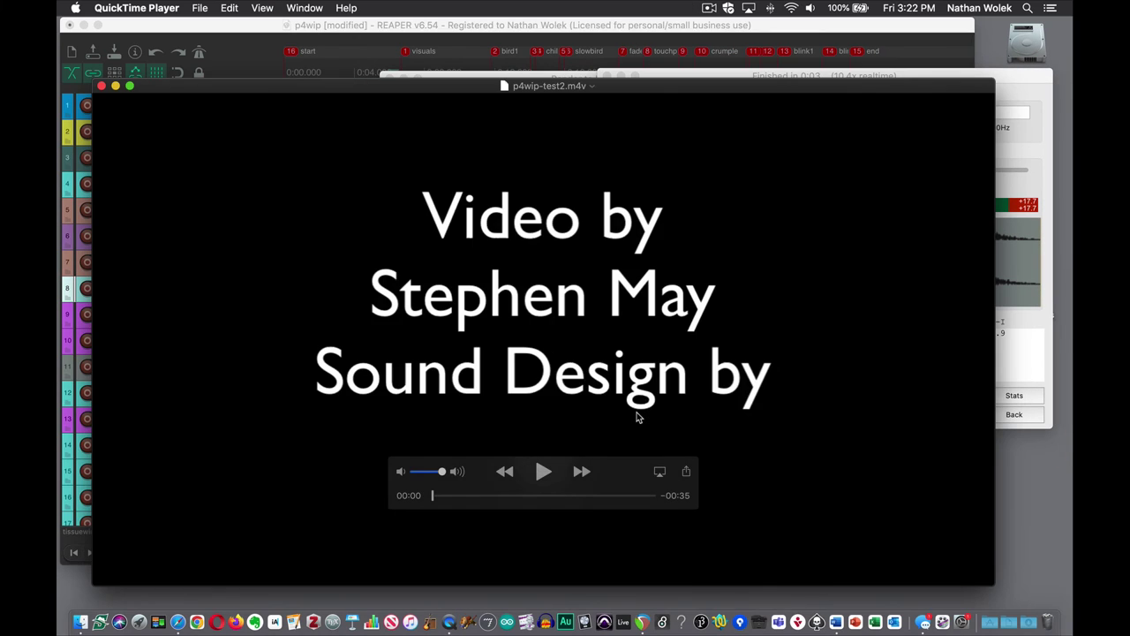
{"action": "left_click", "coordinate": [545, 471]}
{"action": "left_click", "coordinate": [490, 496]}
{"action": "left_click", "coordinate": [537, 495]}
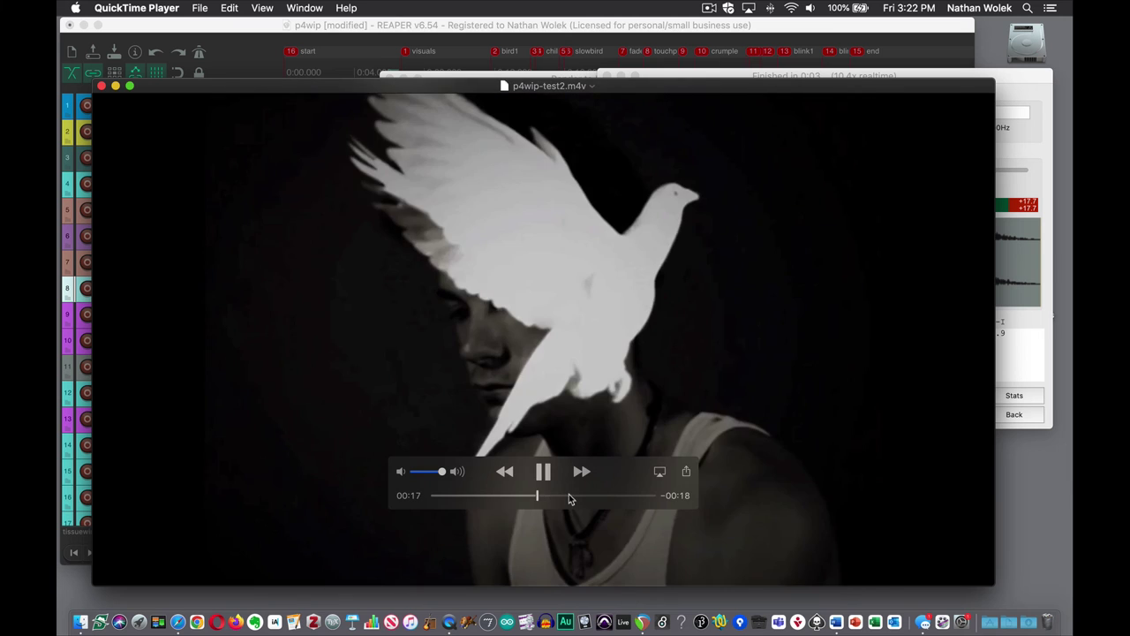
{"action": "left_click", "coordinate": [578, 495]}
{"action": "left_click", "coordinate": [616, 496]}
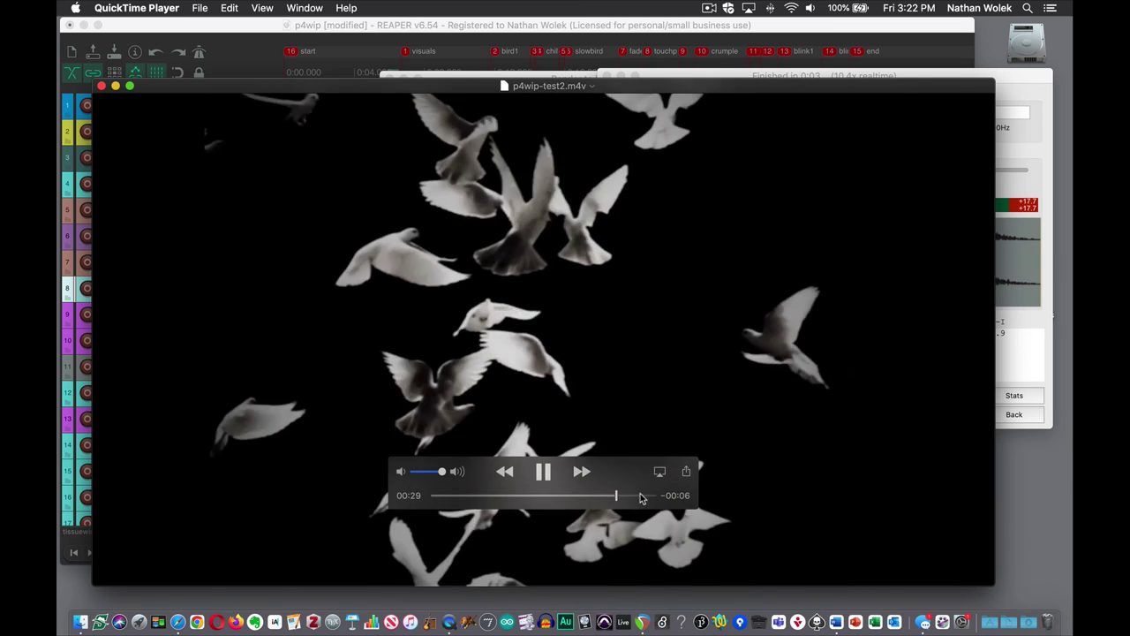
{"action": "left_click", "coordinate": [645, 496]}
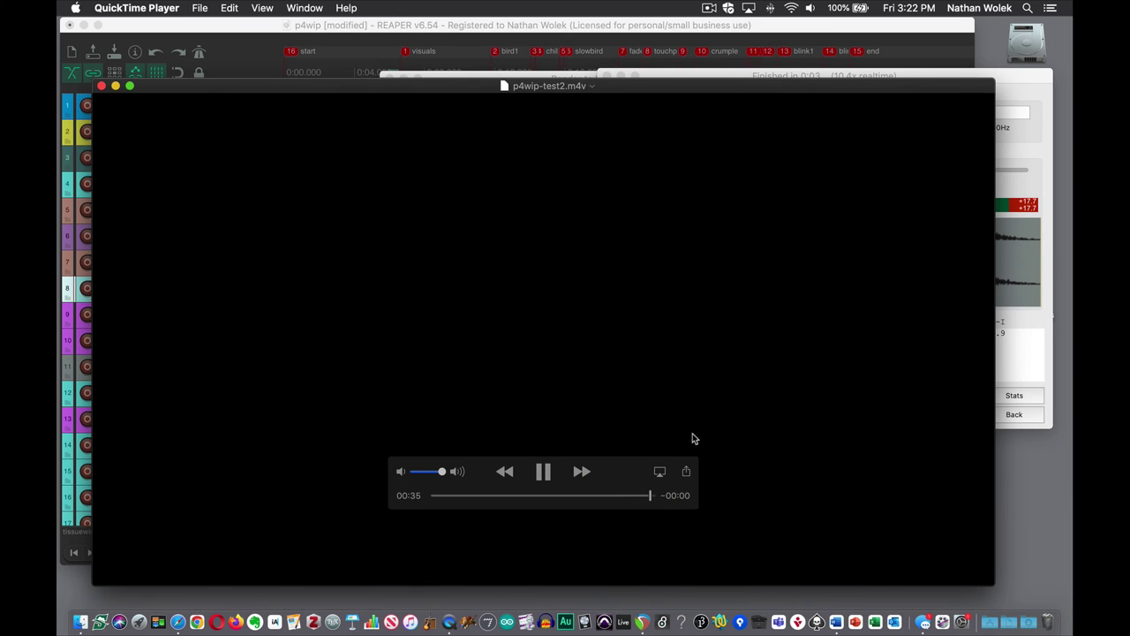
Restart playback from the beginning, pause on the opening credits, then resume playing.
{"action": "left_click", "coordinate": [543, 472]}
{"action": "left_click", "coordinate": [544, 473]}
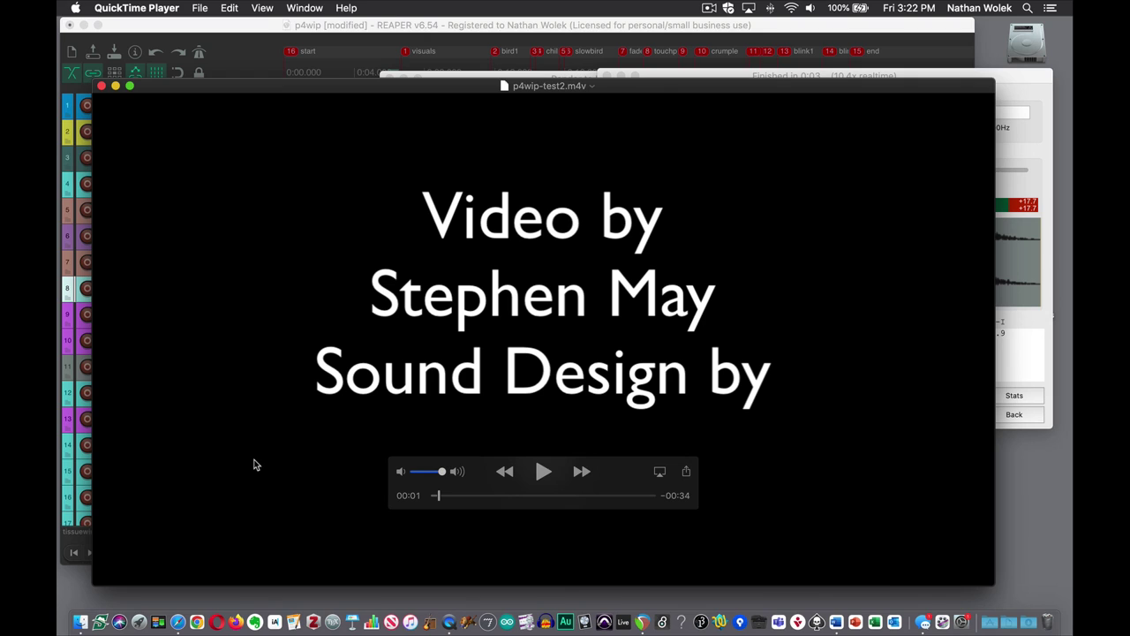
{"action": "key", "text": "space"}
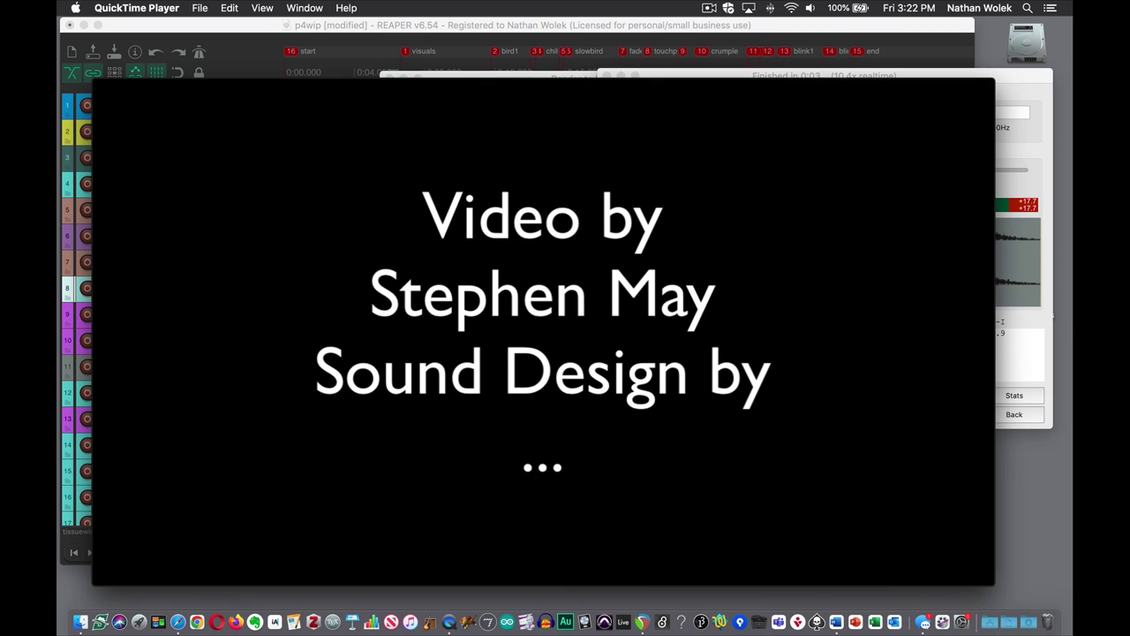